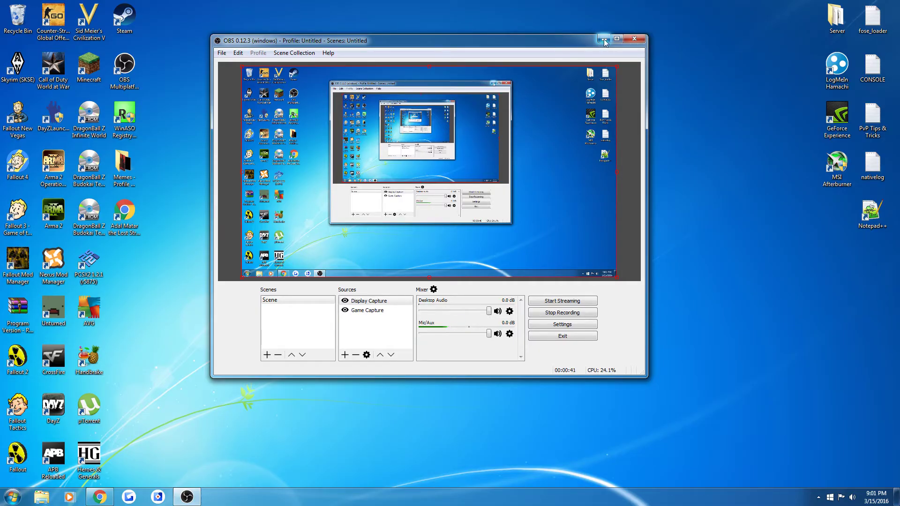
- From Start > Computer, open Local Disk (C:) and its Program Files (x86) folder
left_click(604, 40)
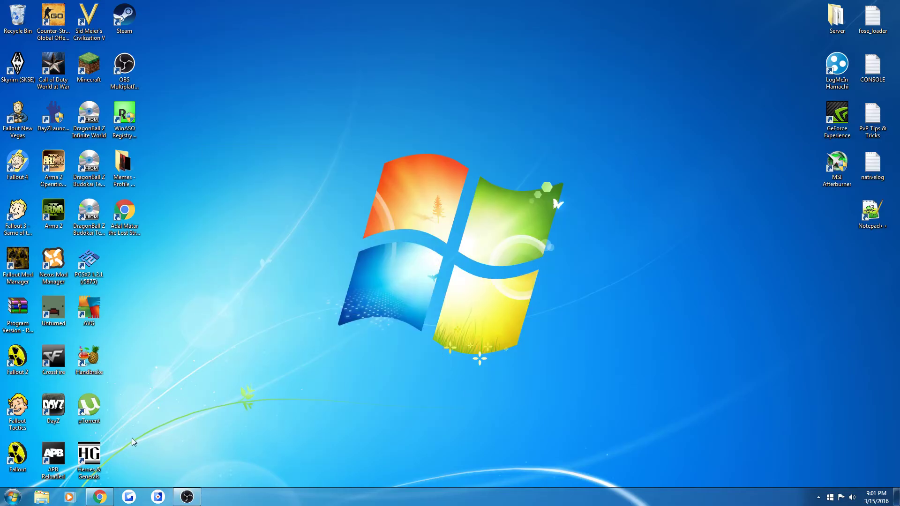
mouse_move(101, 501)
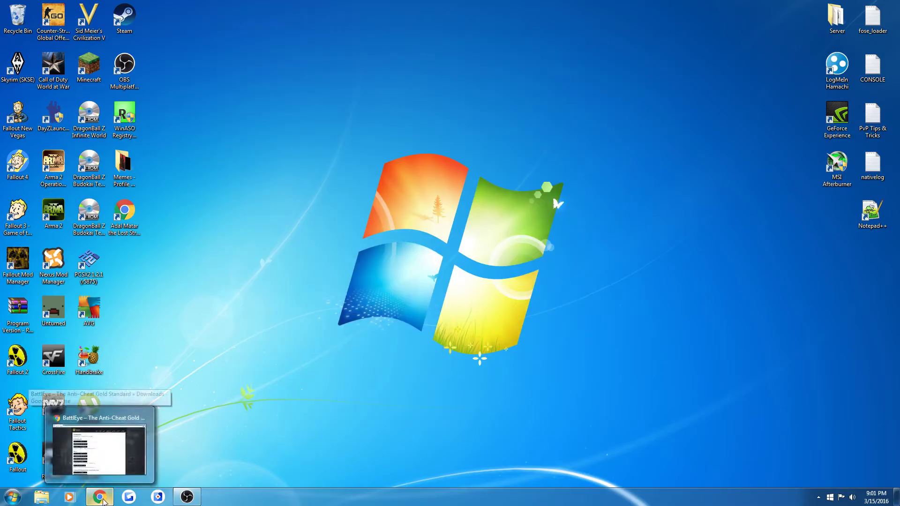
left_click(13, 498)
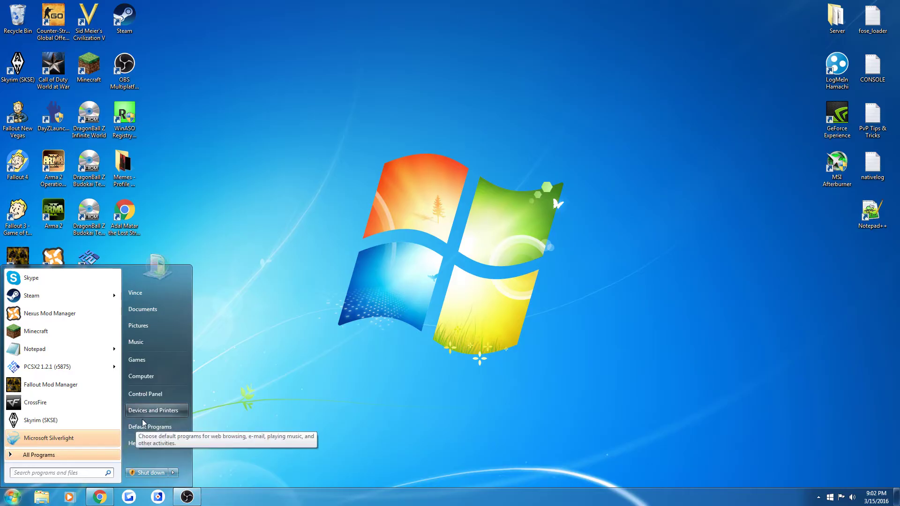
left_click(152, 376)
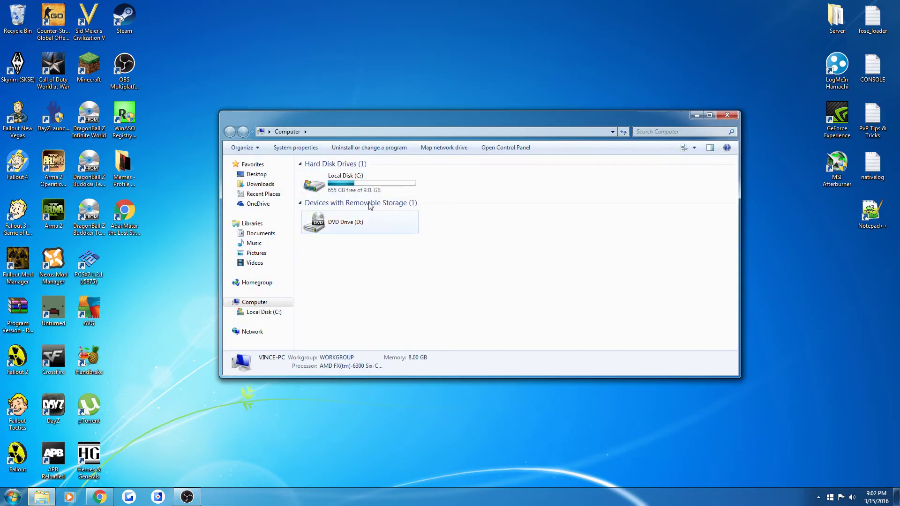
double_click(367, 183)
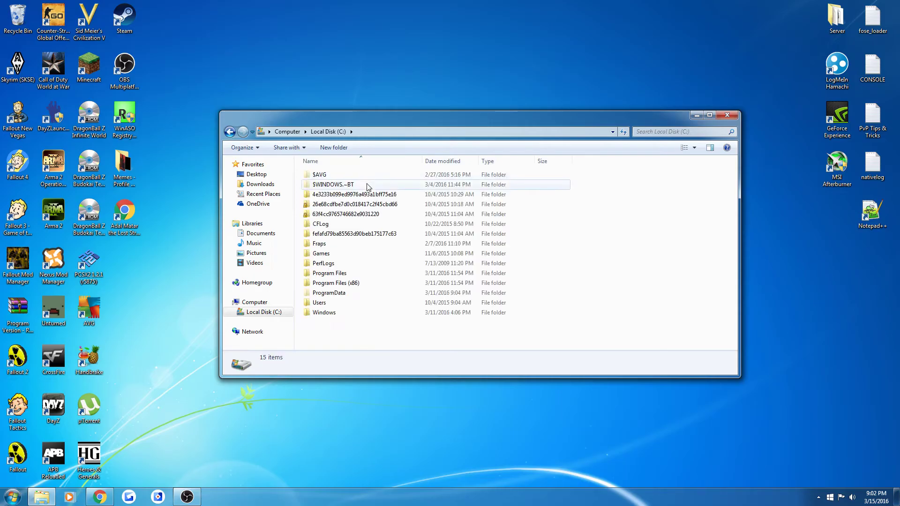
double_click(380, 283)
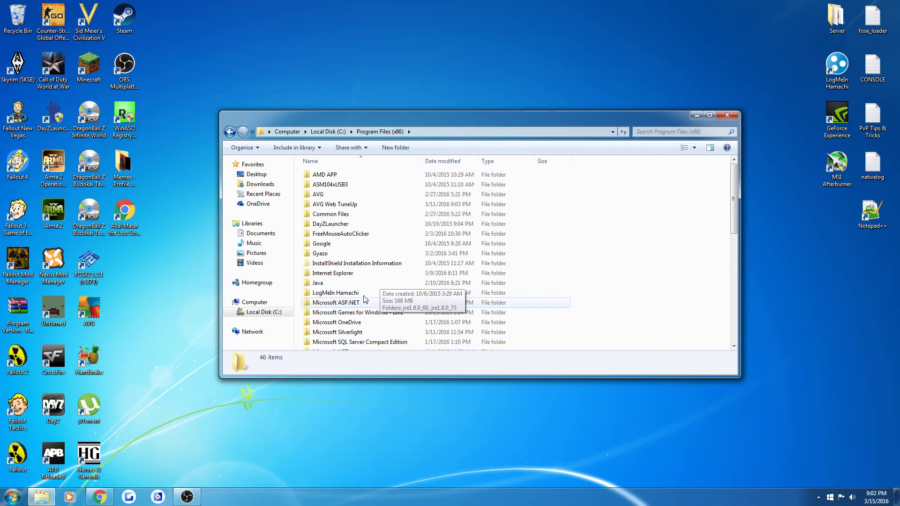
- Go through Steam\steamapps\common\Arma 2 Operation Arrowhead\Expansion\BattlEye and select BEClient.dll
scroll(370, 286, "down", 3)
scroll(370, 293, "down", 4)
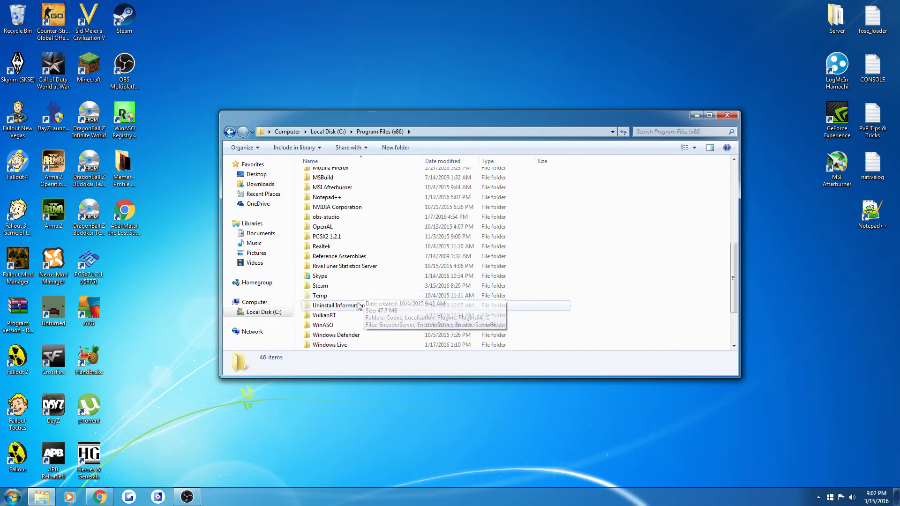
double_click(353, 287)
scroll(353, 269, "down", 5)
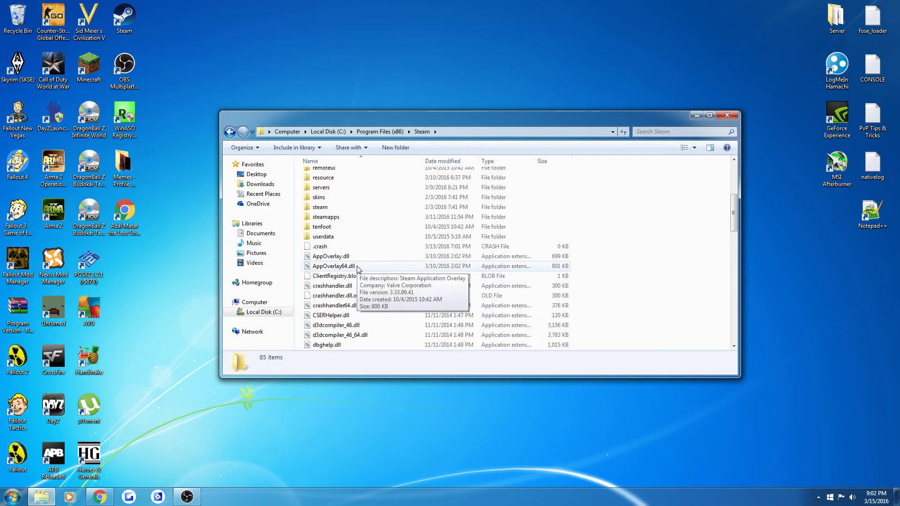
double_click(345, 228)
double_click(326, 175)
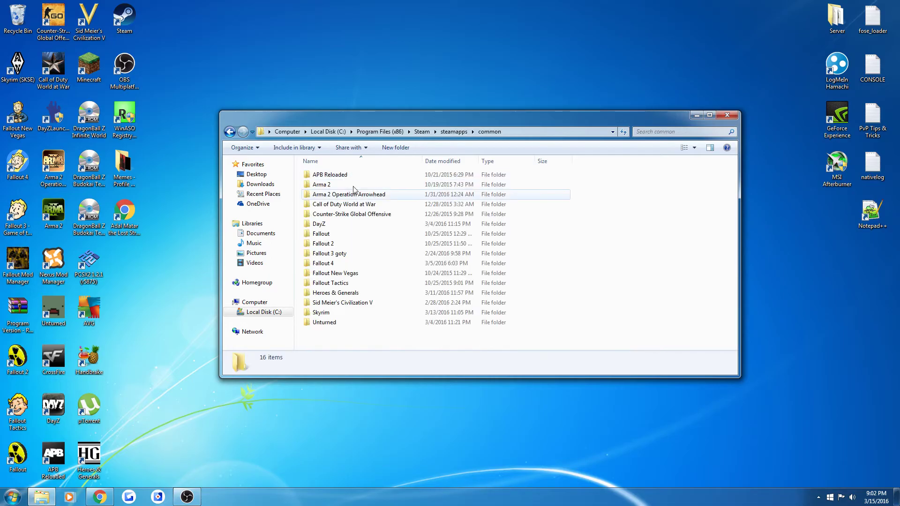
double_click(362, 199)
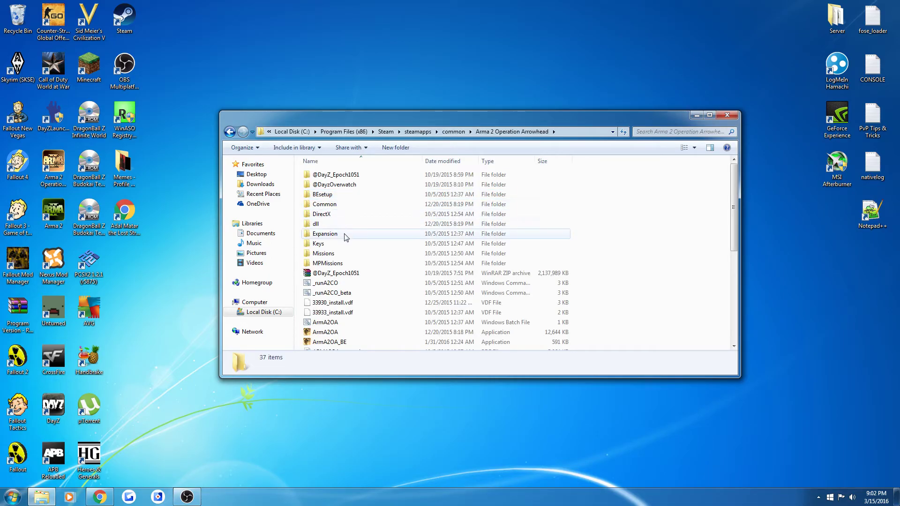
double_click(343, 233)
double_click(342, 185)
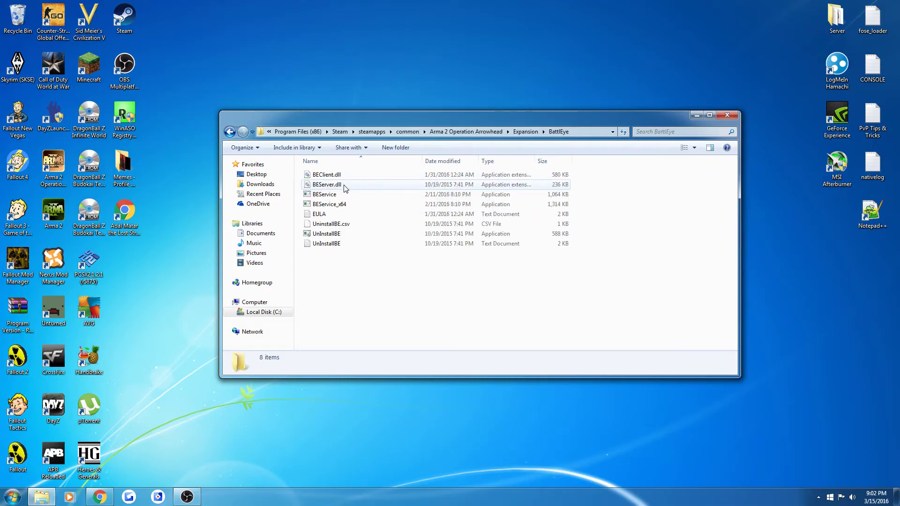
left_click(347, 176)
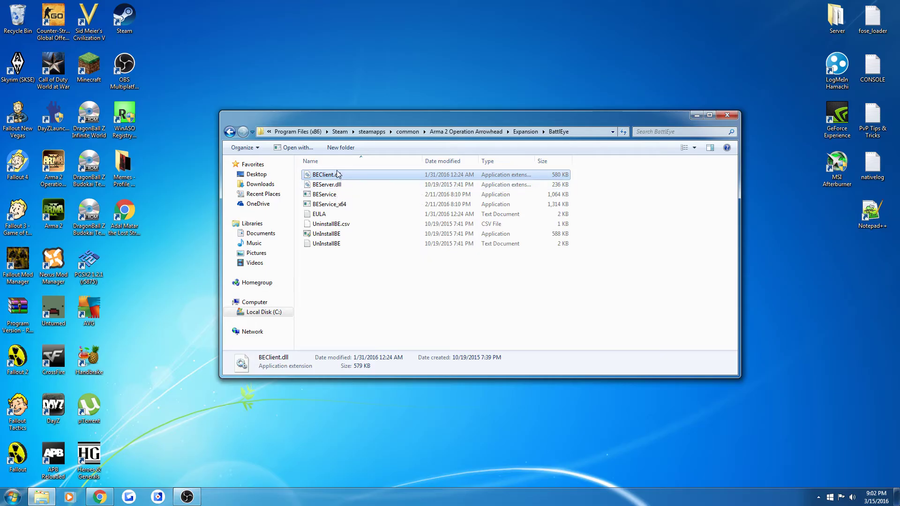
- Launch Steam, view Arma 2: Operation Arrowhead's Local Files properties, then close the dialog
left_click(696, 116)
double_click(132, 22)
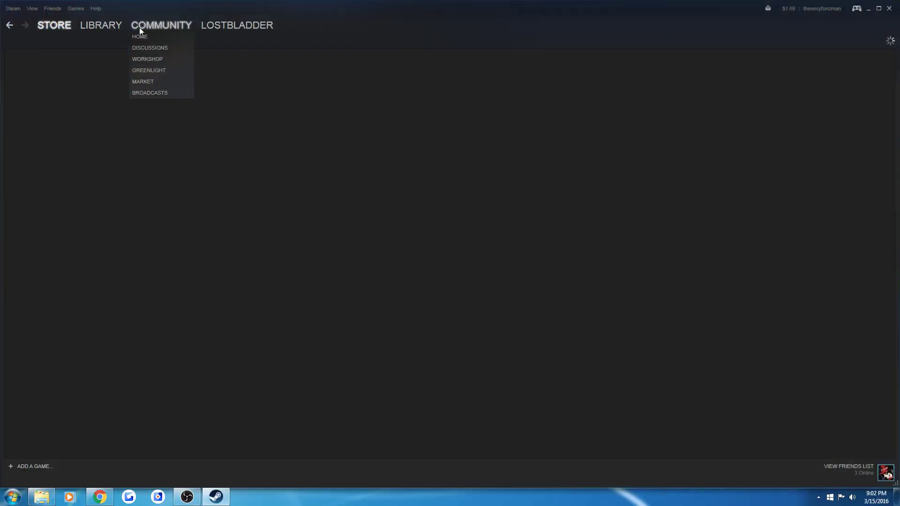
mouse_move(97, 30)
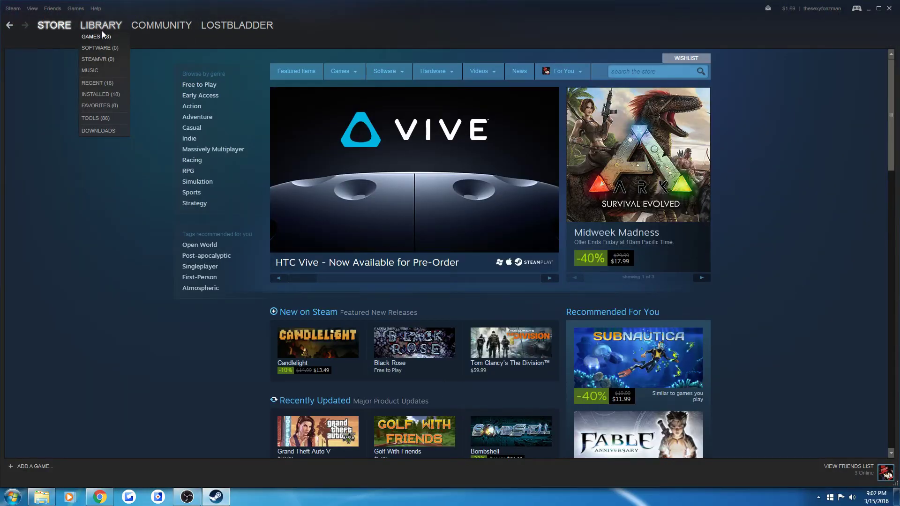
left_click(99, 36)
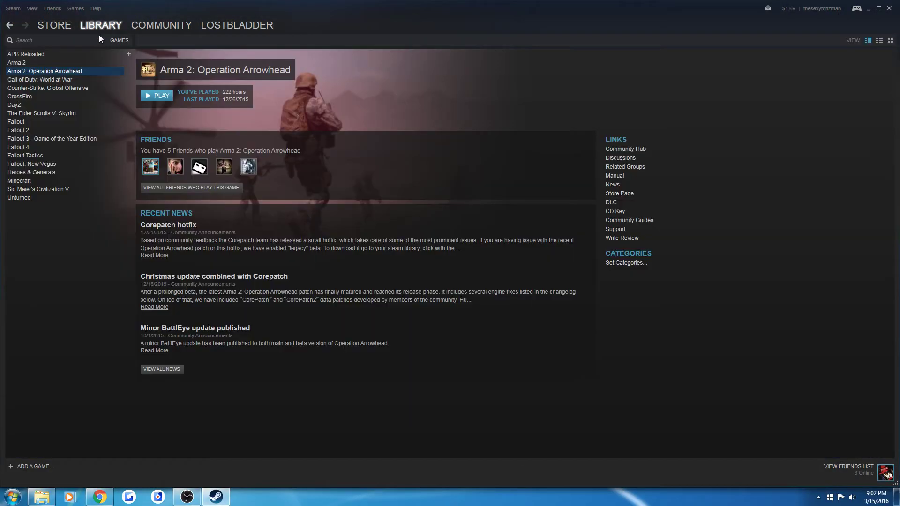
right_click(85, 71)
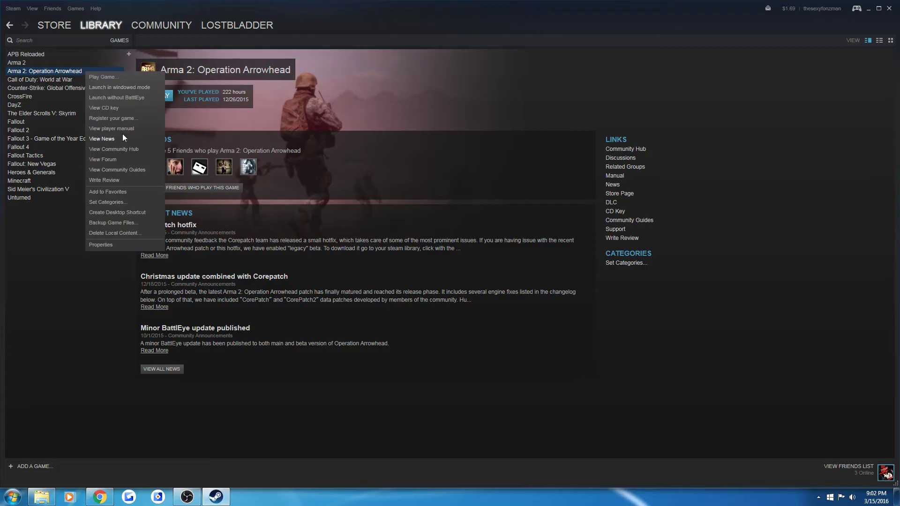
left_click(111, 243)
left_click(413, 122)
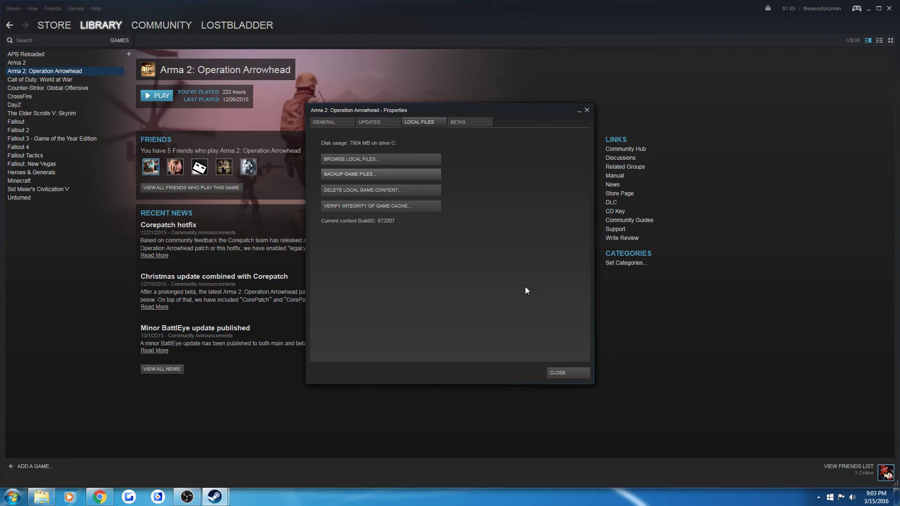
left_click(562, 371)
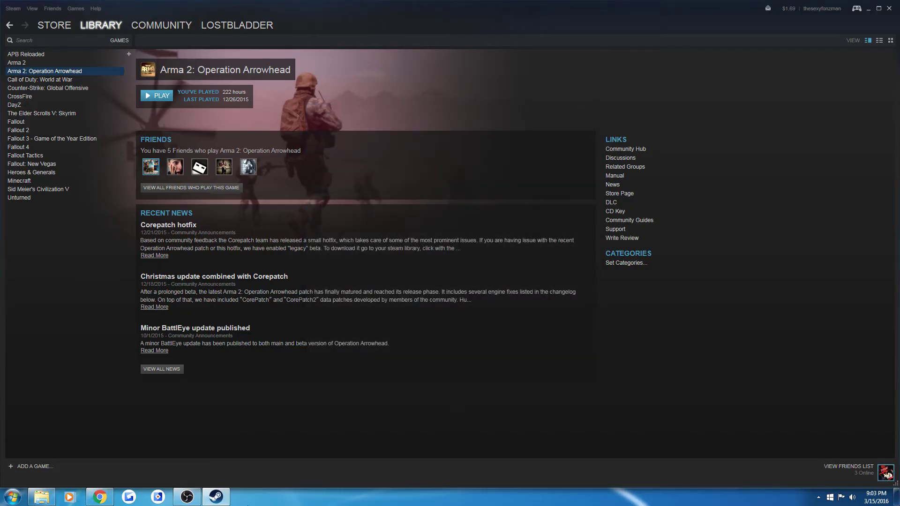
- Close Steam and restore the BattlEye folder window from the taskbar
left_click(889, 9)
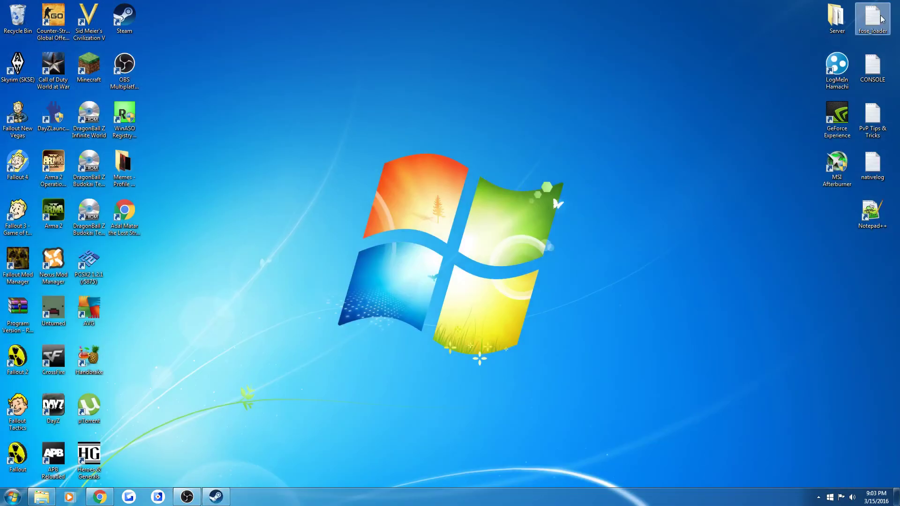
left_click(42, 496)
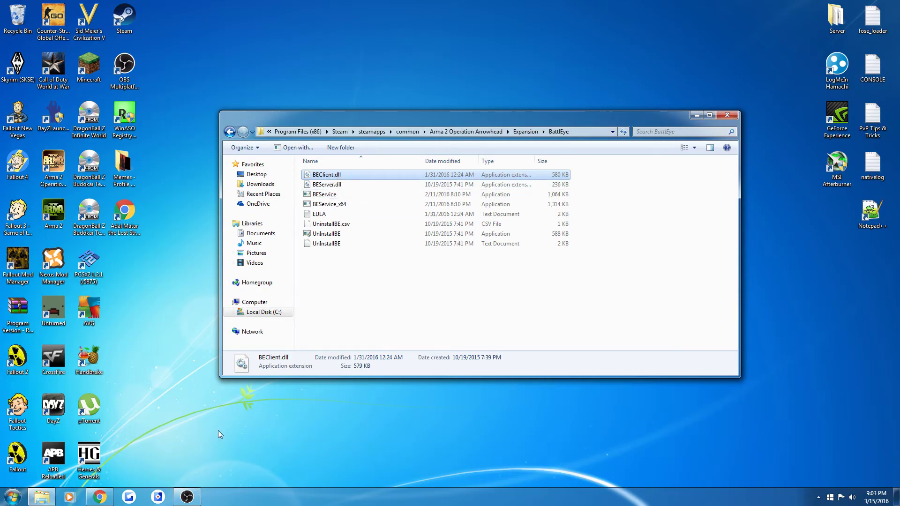
- Scroll Chrome's BattlEye downloads page to the Arma 2 section, then minimize the browser
left_click(106, 500)
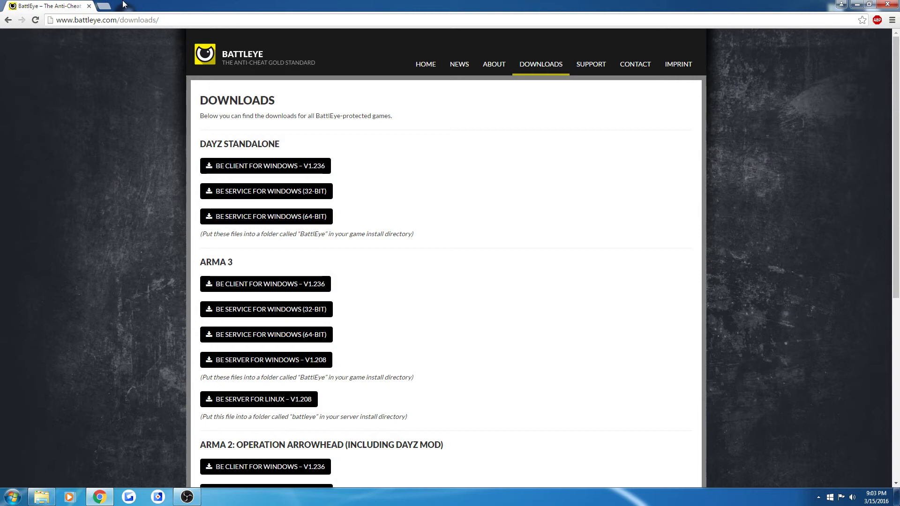
scroll(443, 208, "down", 3)
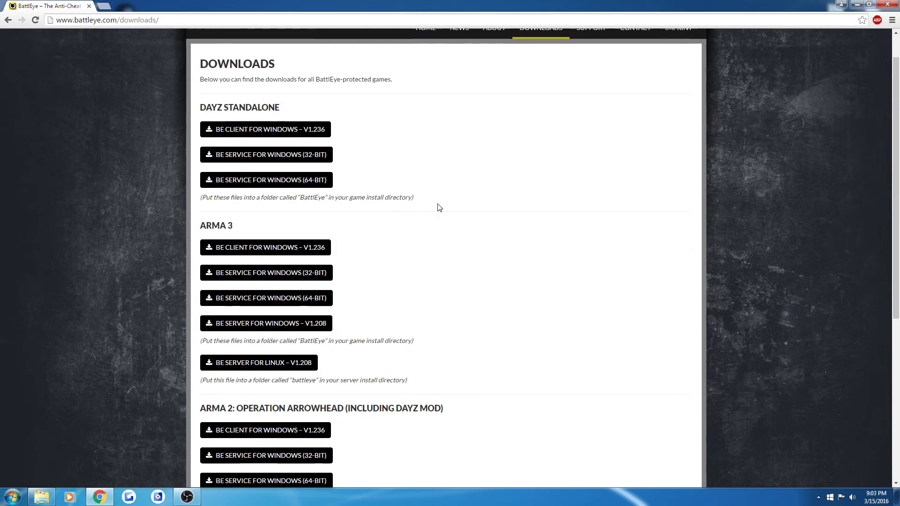
scroll(422, 225, "down", 1)
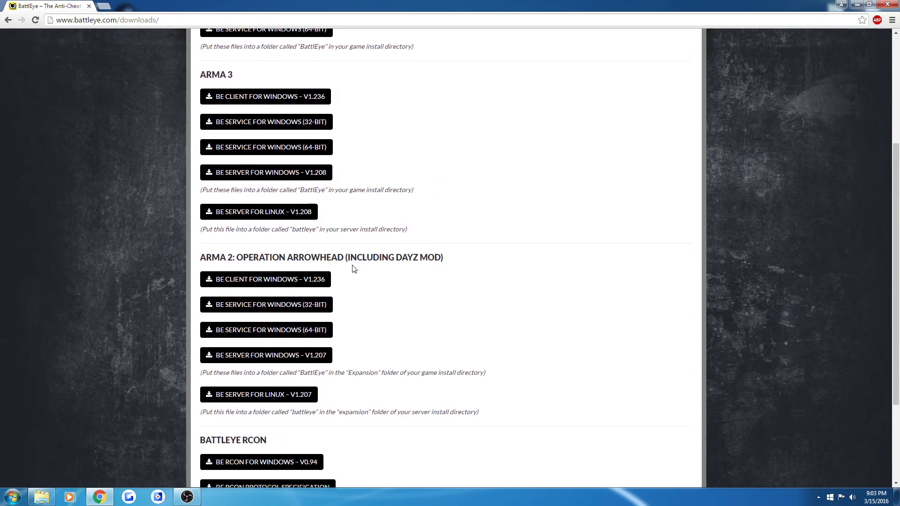
scroll(371, 278, "down", 1)
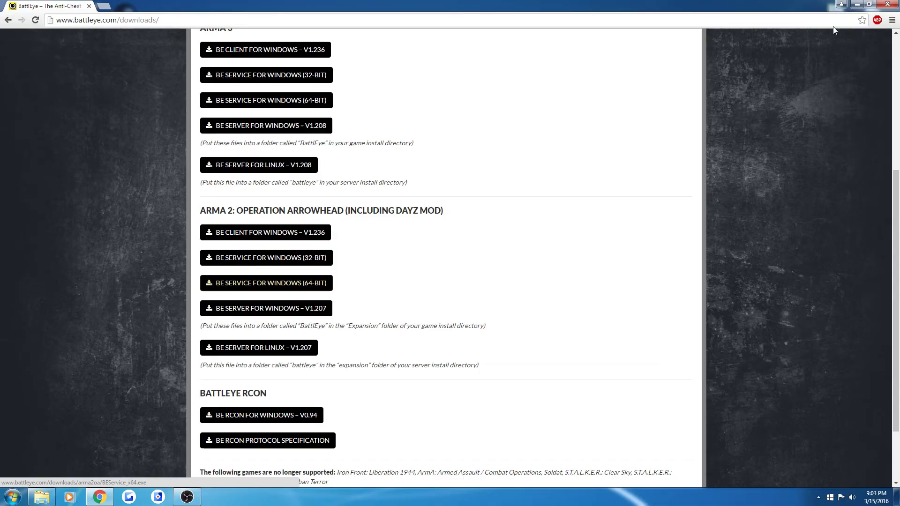
left_click(857, 5)
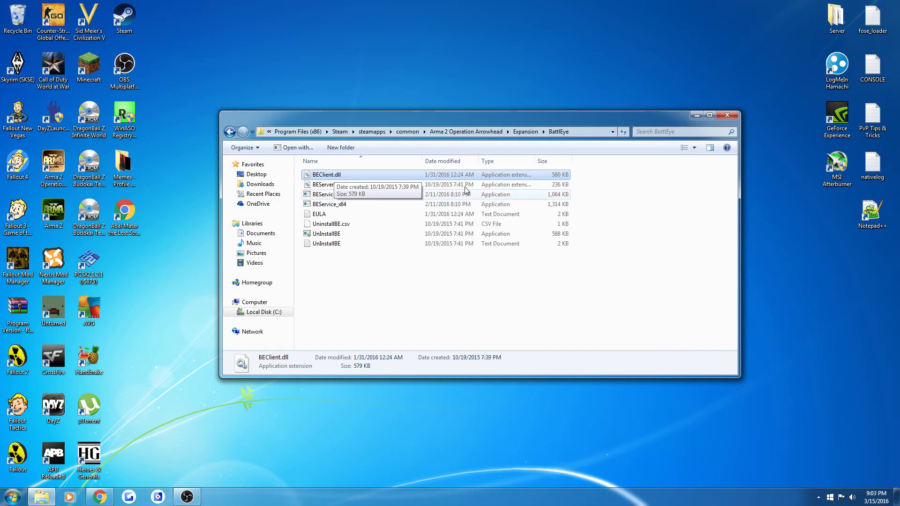
- Minimize the BattlEye folder window and restore the OBS Studio recorder
left_click(698, 116)
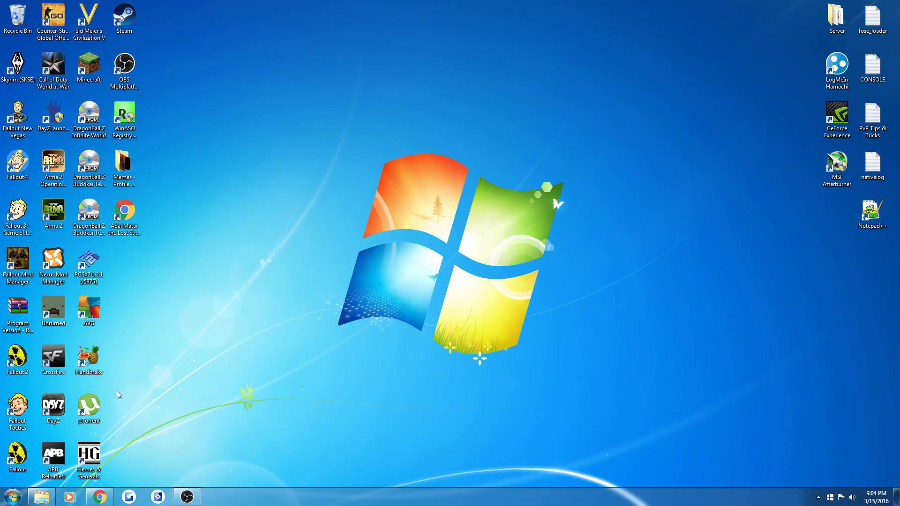
left_click(187, 497)
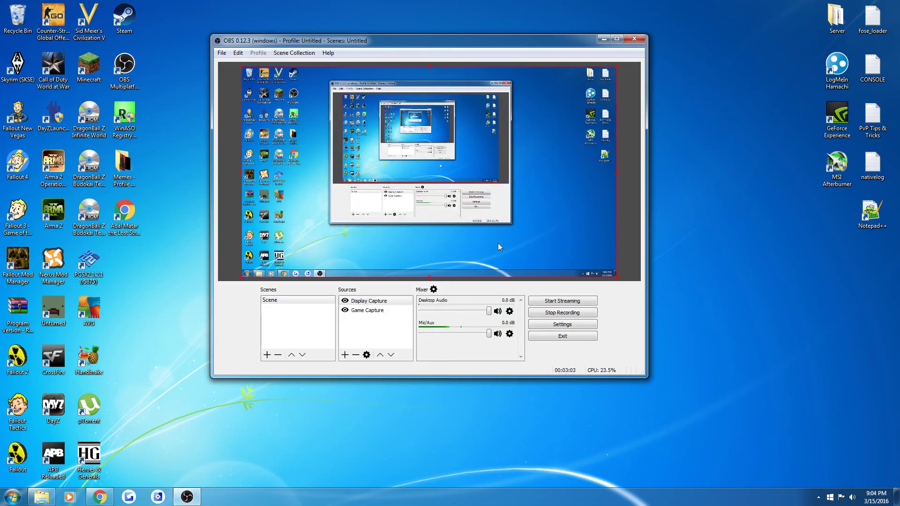